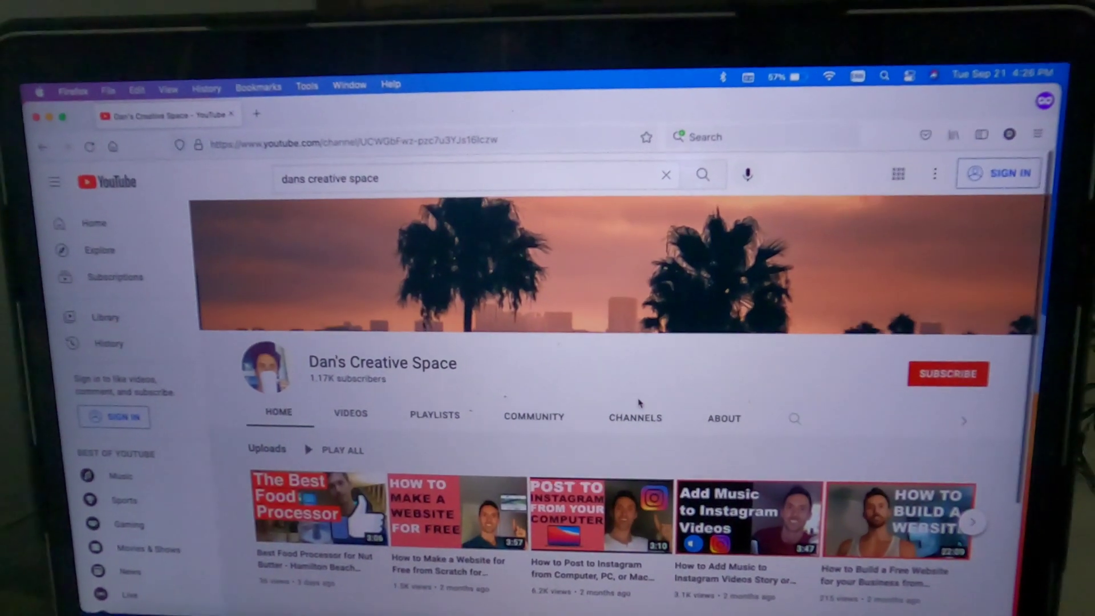
Show the latelysocial.com home page and browse its free scheduling features
scroll(633, 399, "down", 3)
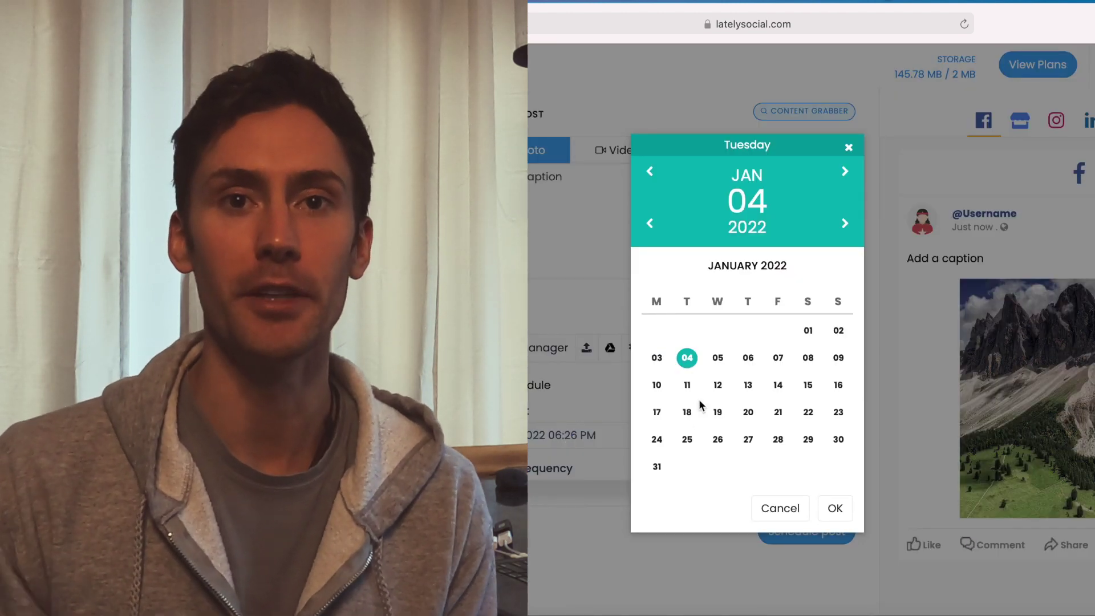
left_click(687, 385)
left_click(834, 507)
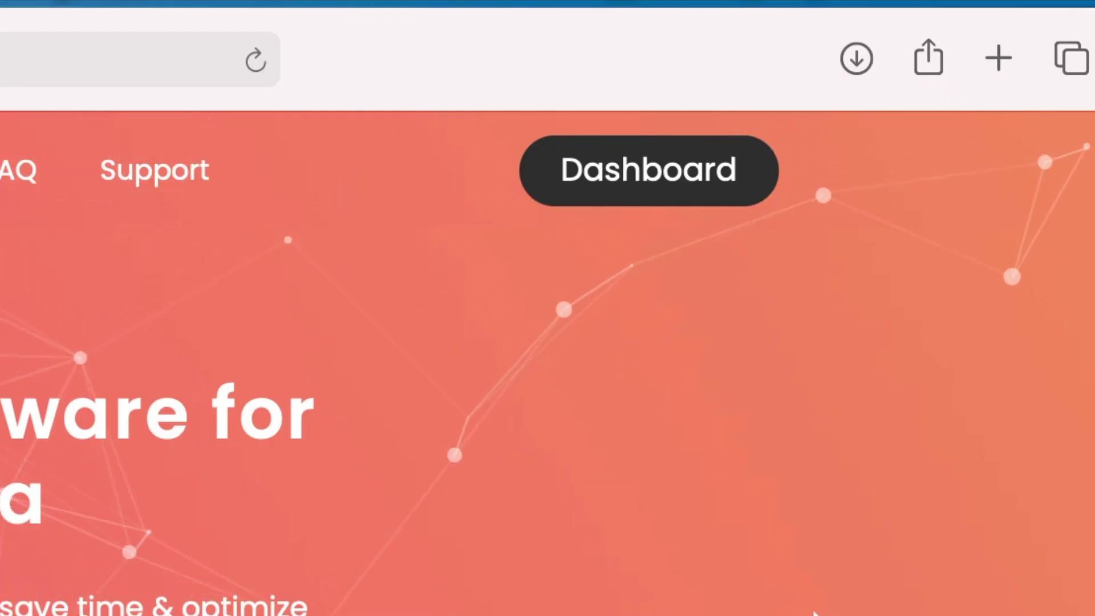
Go to the account dashboard's Report page with per-network post reports
left_click(611, 177)
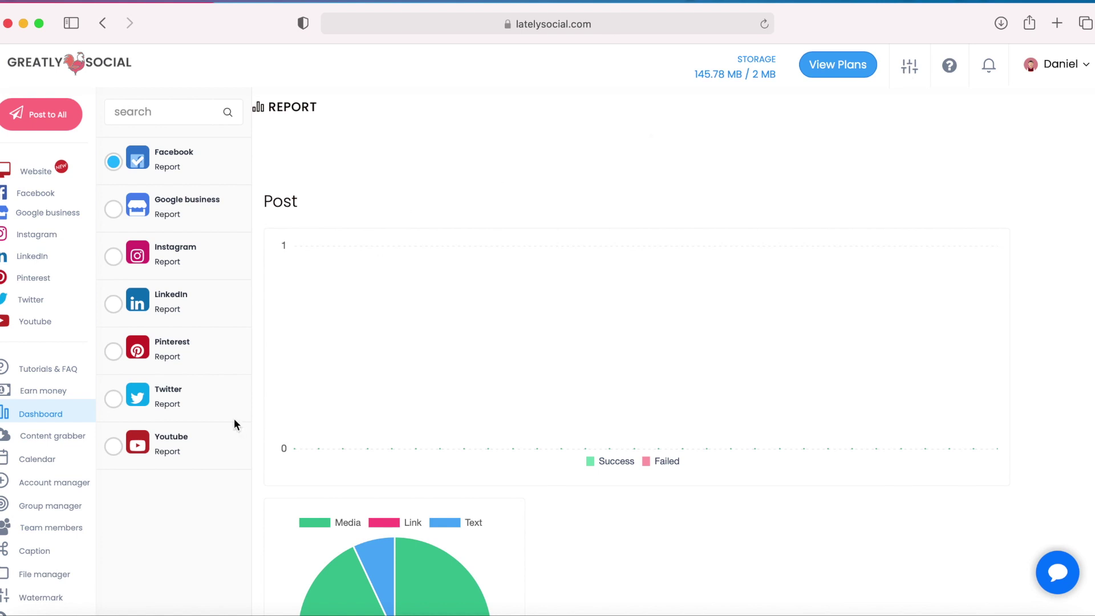
Open Account manager and start adding another Facebook account
scroll(234, 419, "down", 1)
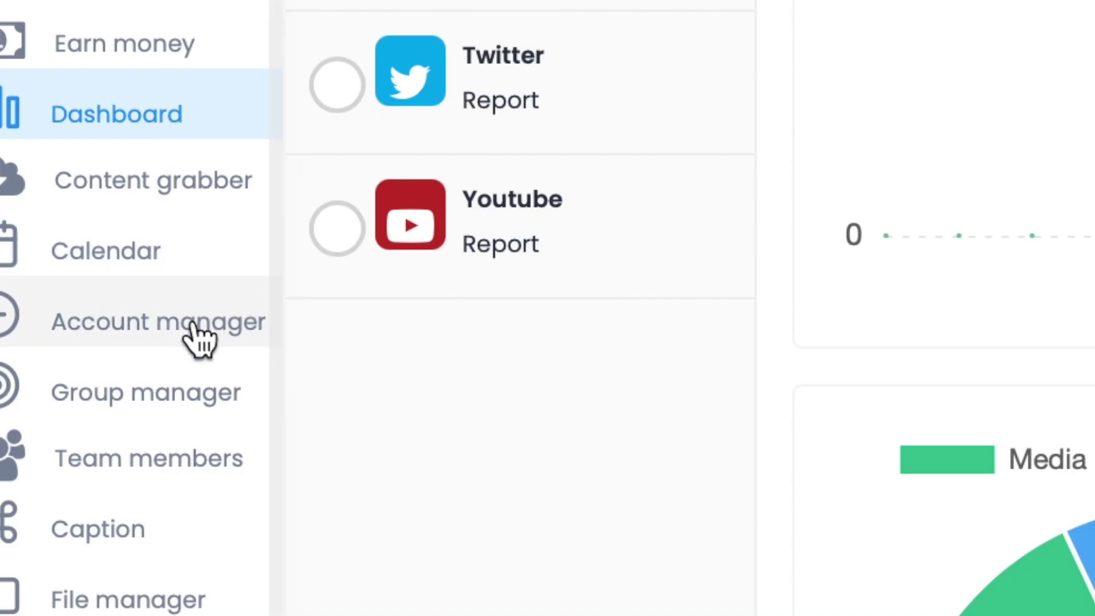
left_click(200, 331)
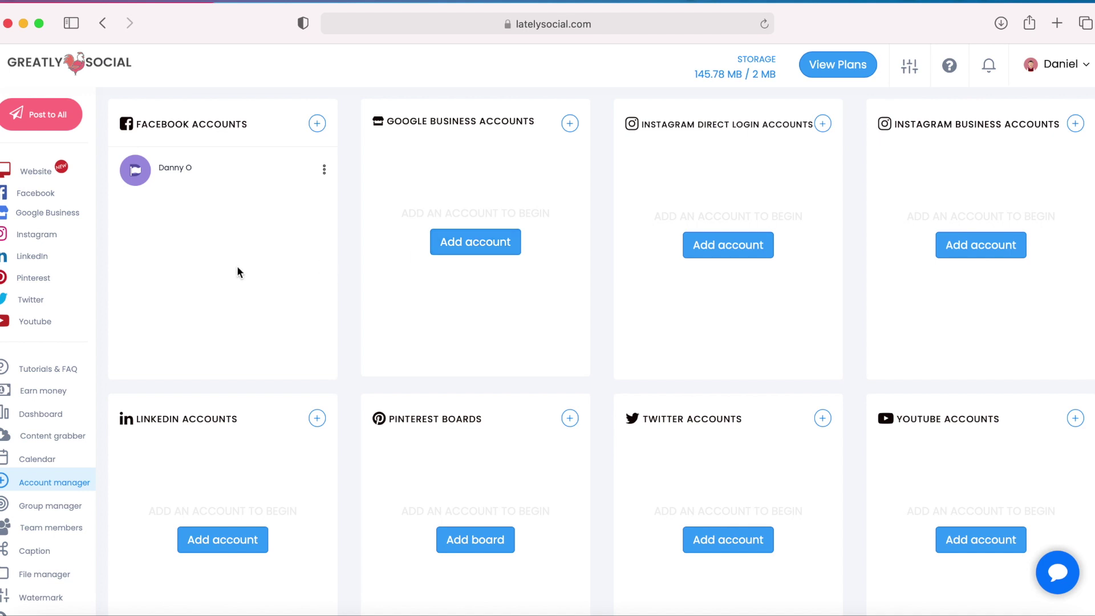
left_click(322, 129)
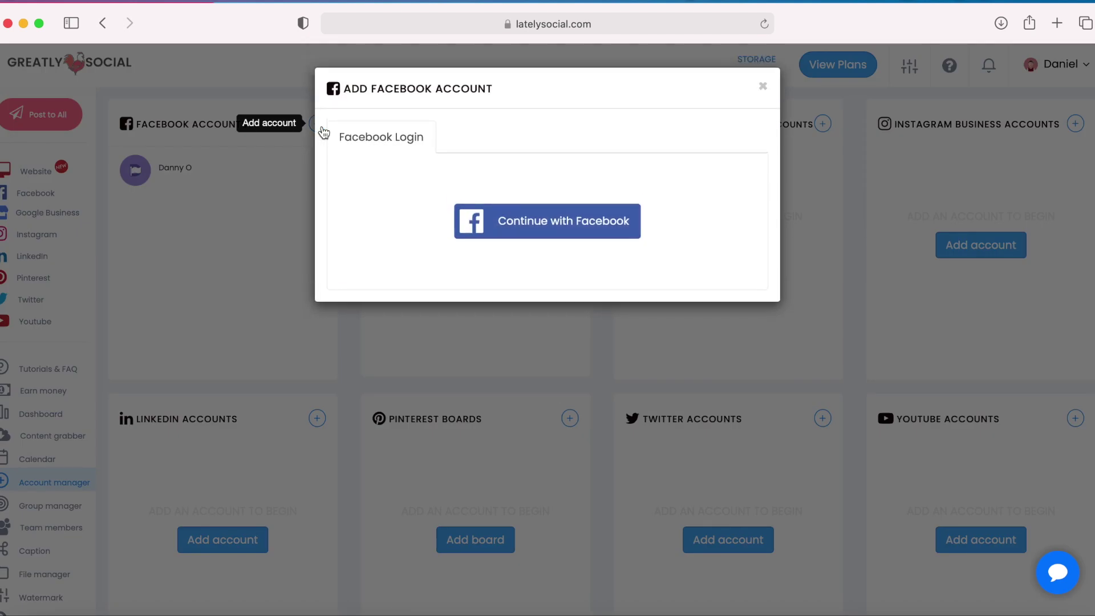
left_click(763, 87)
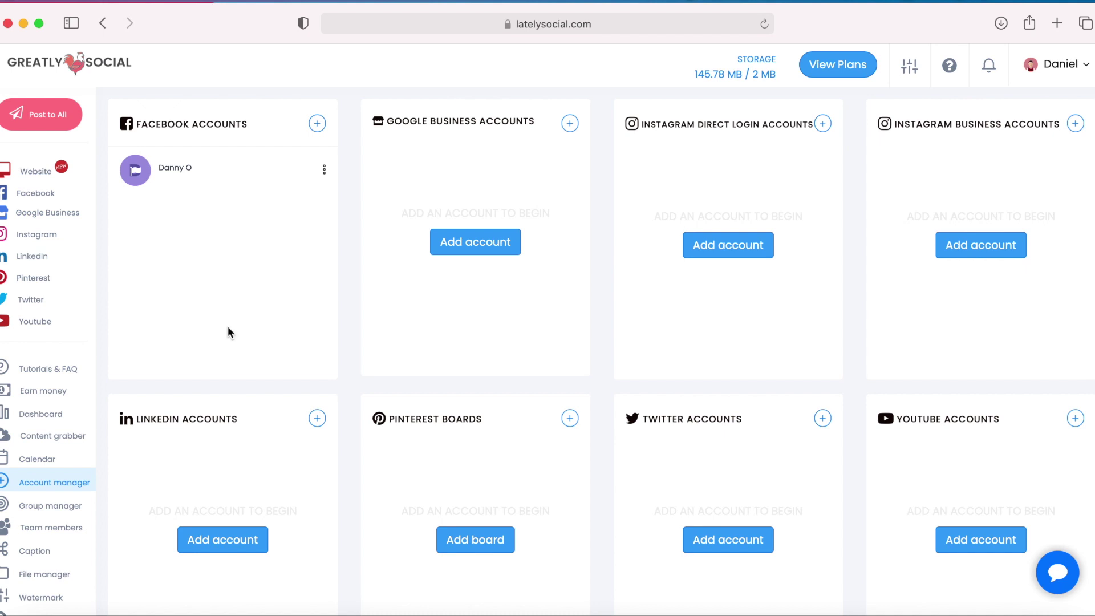
left_click(66, 194)
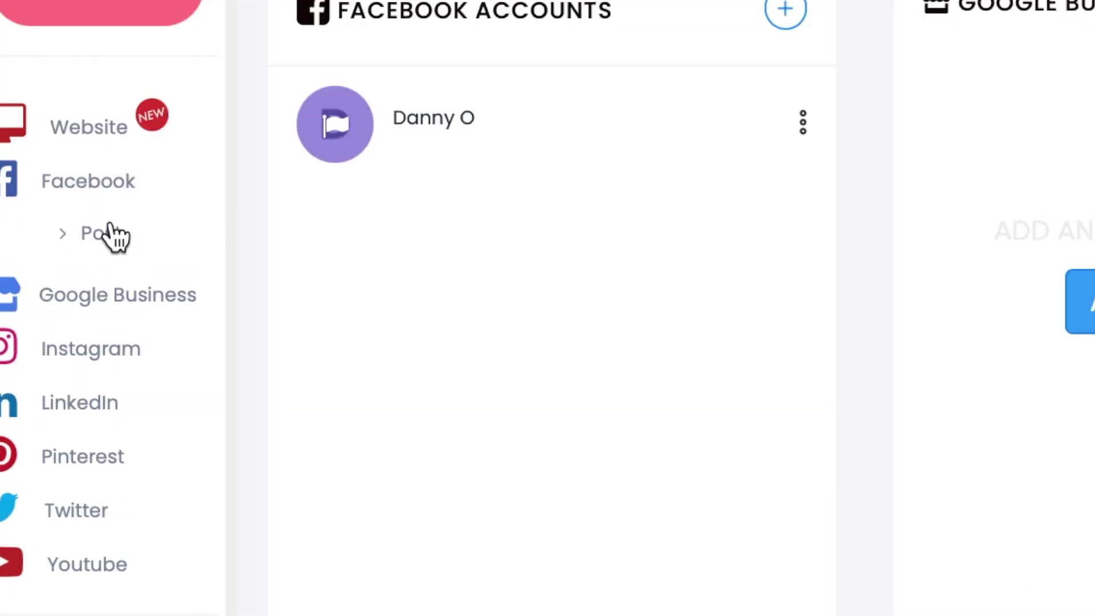
Start a new Facebook post for all networks with the Facebook page as destination
left_click(110, 223)
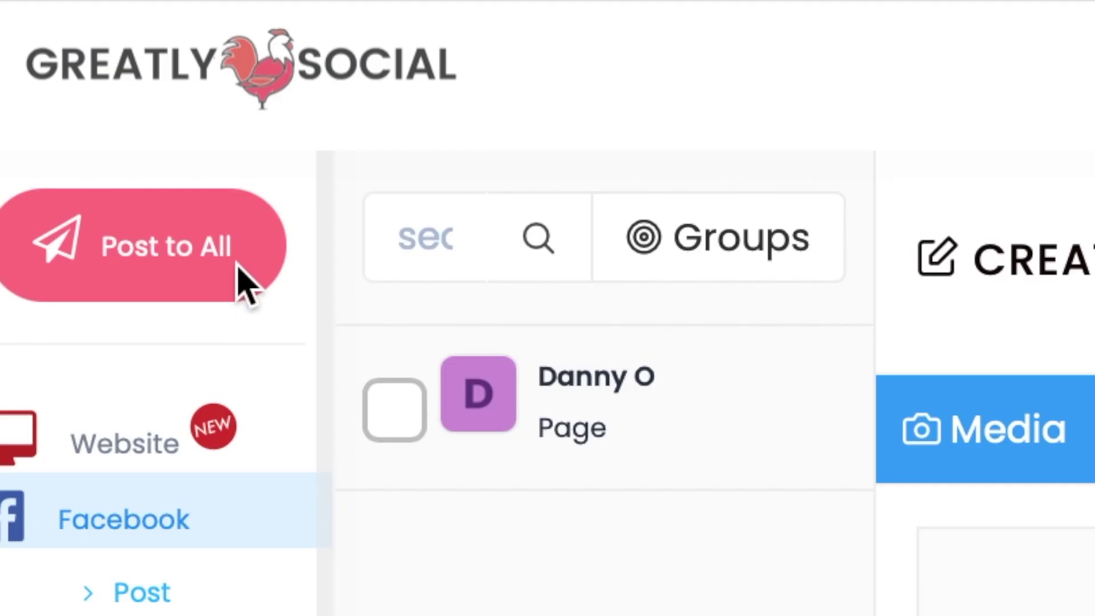
left_click(244, 283)
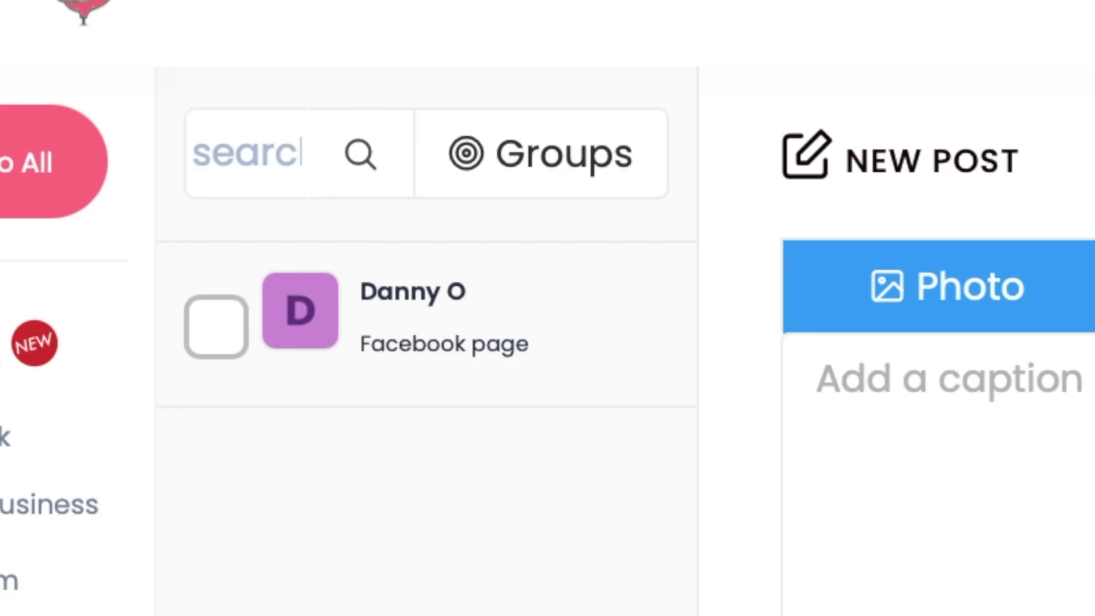
left_click(114, 163)
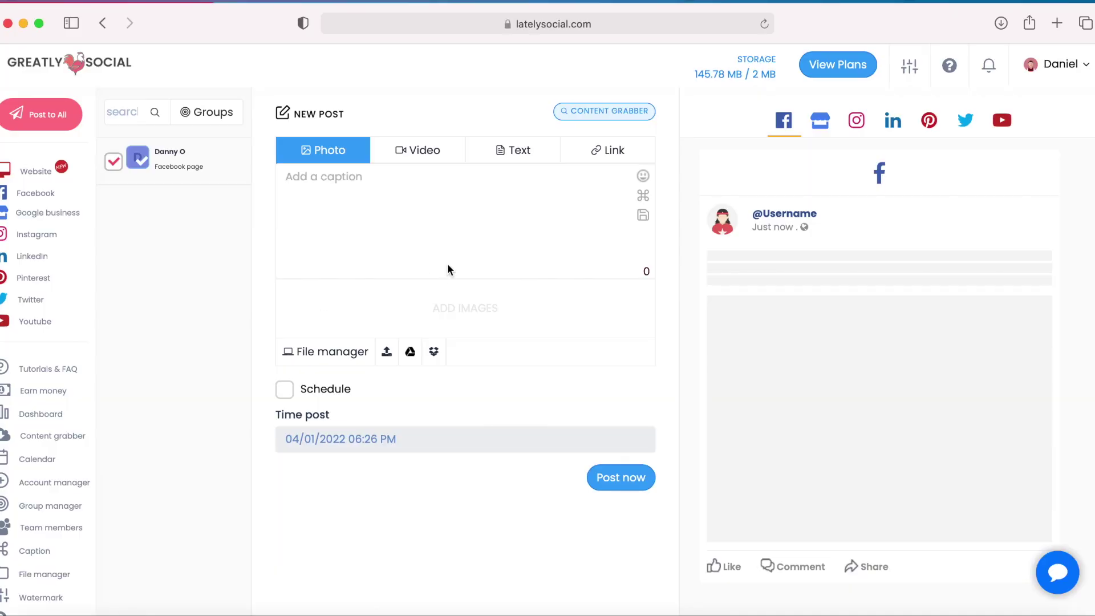
Try the Video, Text and Link post types, then return to Photo with caption 'Add a caption'
left_click(420, 151)
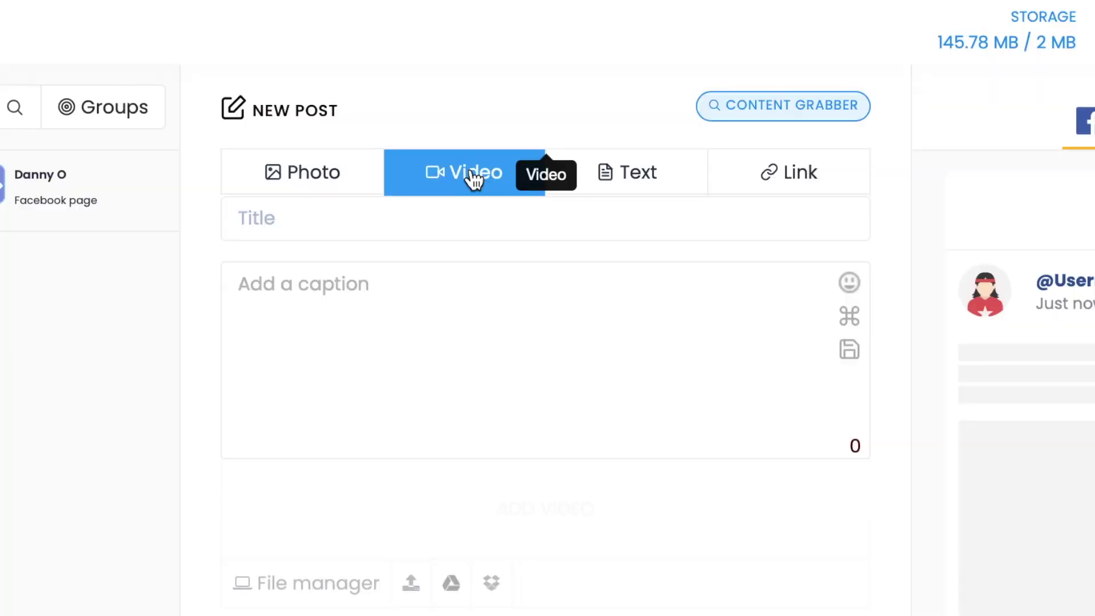
left_click(528, 149)
left_click(788, 167)
left_click(367, 173)
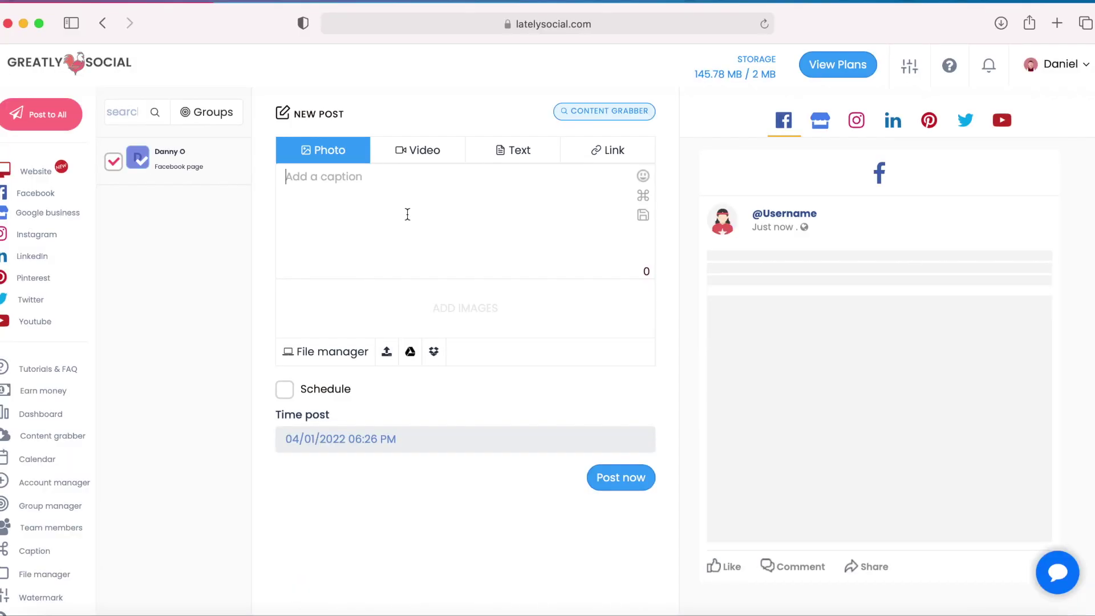
type("Add a ")
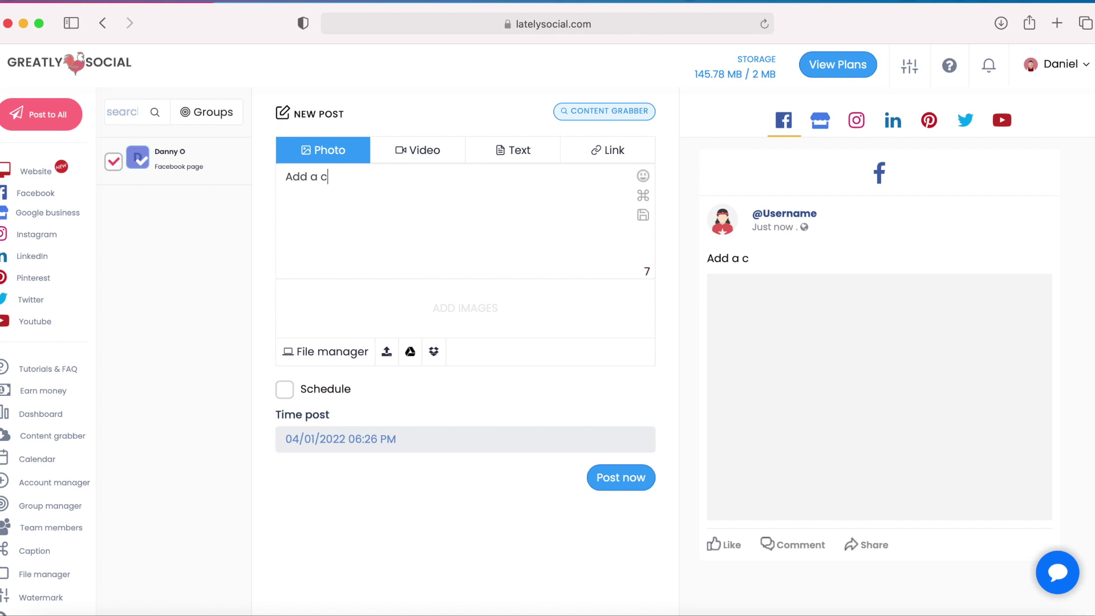
type("caption")
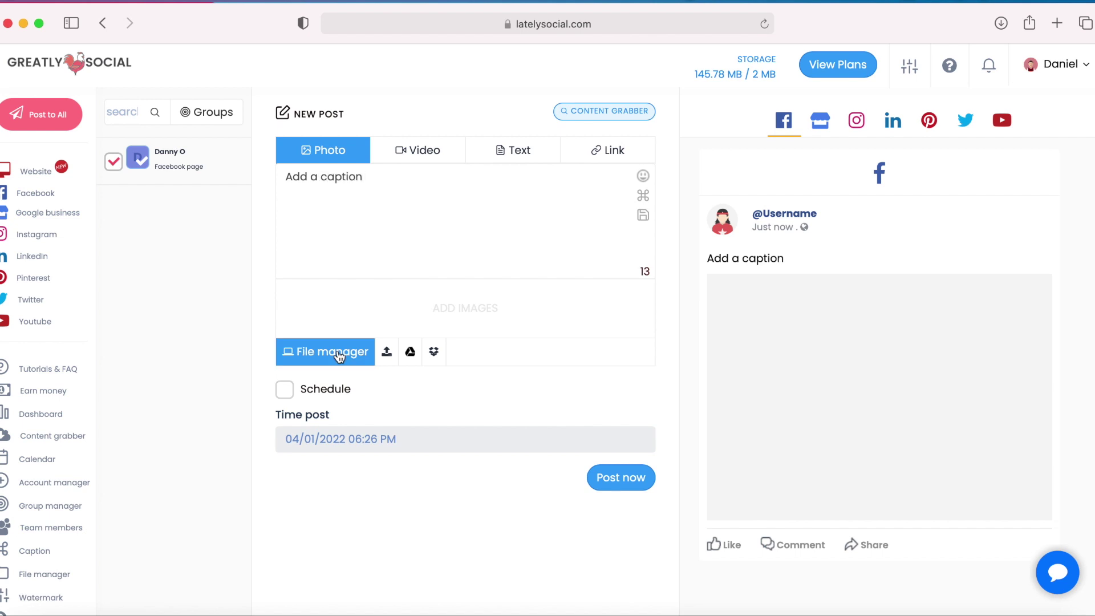
Attach the mountain photo from File manager and turn on scheduling
left_click(336, 357)
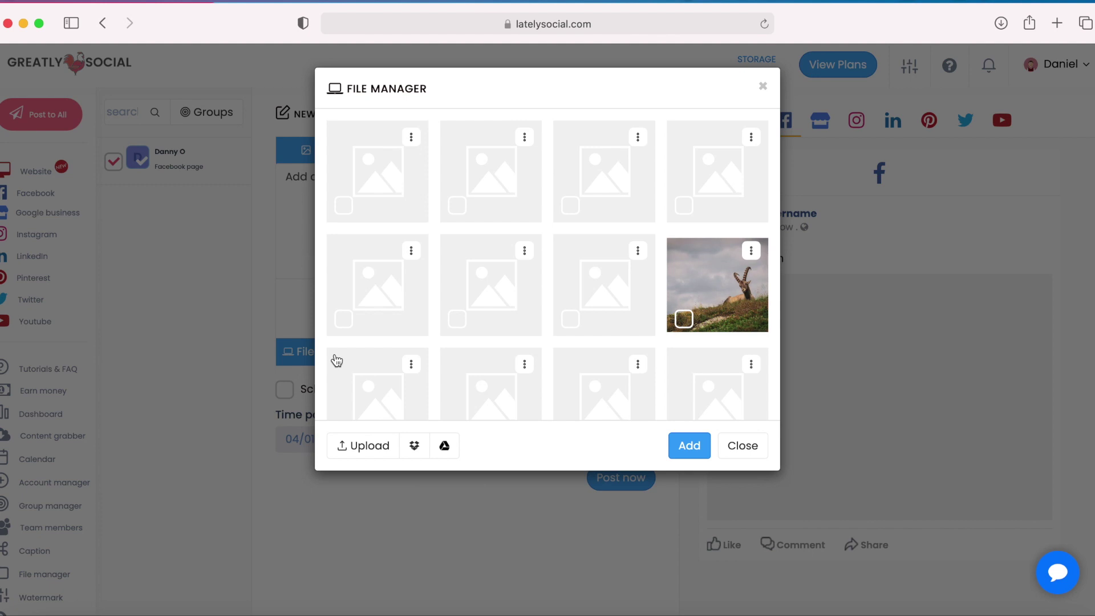
left_click(479, 182)
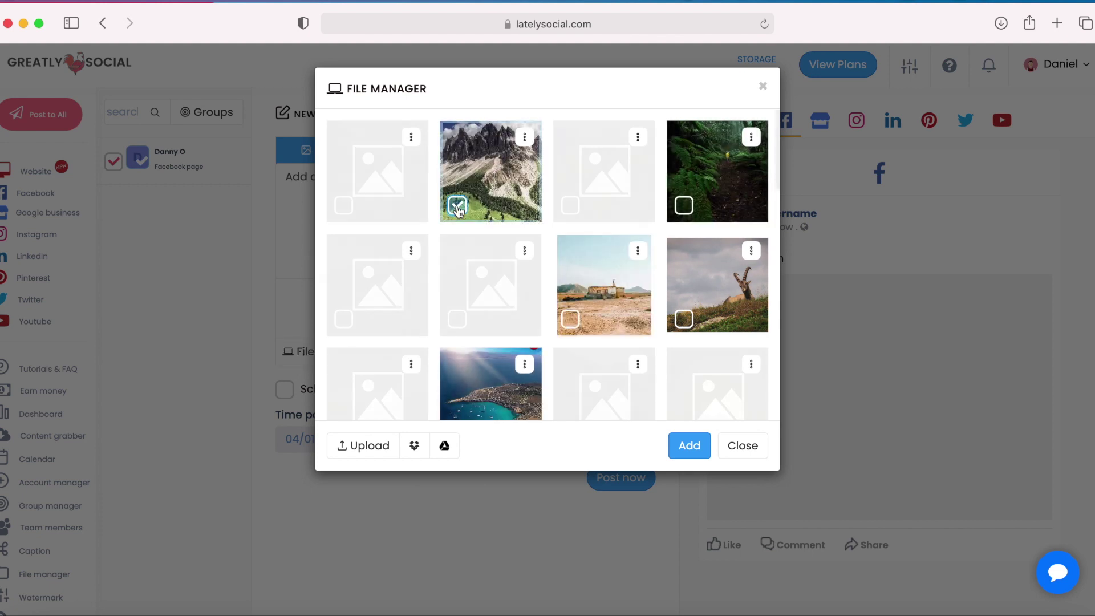
left_click(692, 447)
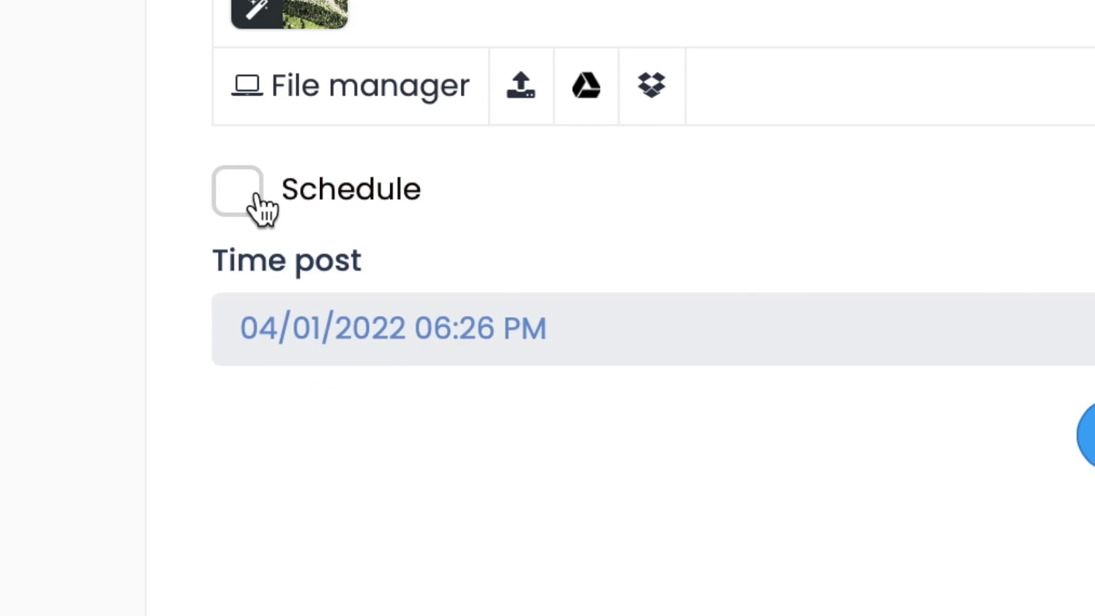
left_click(291, 388)
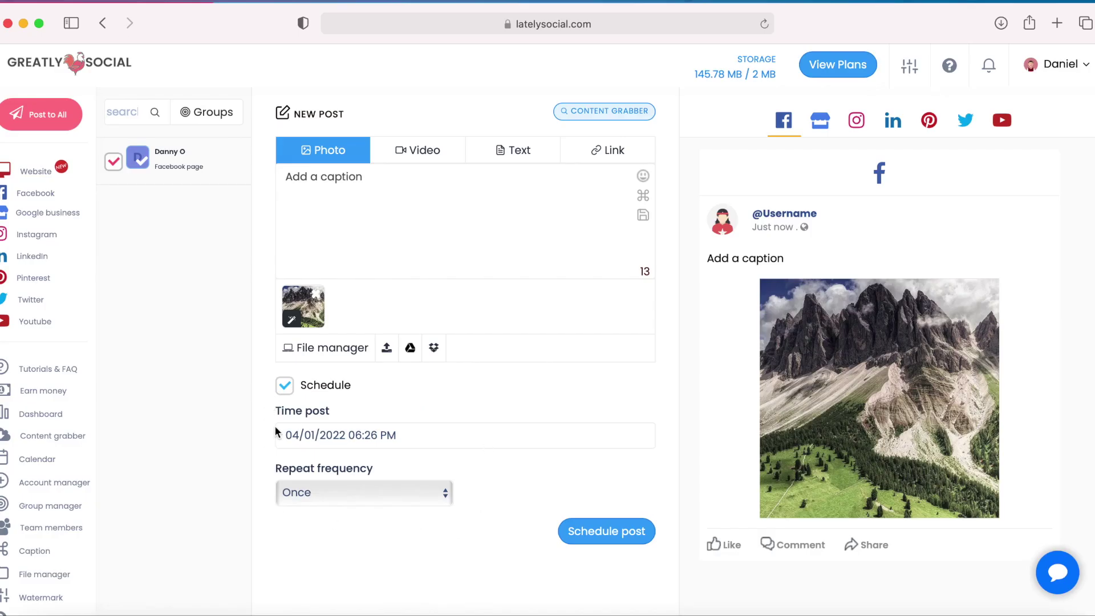
Set the post's date and time to January 11, 12:00 PM
left_click(368, 437)
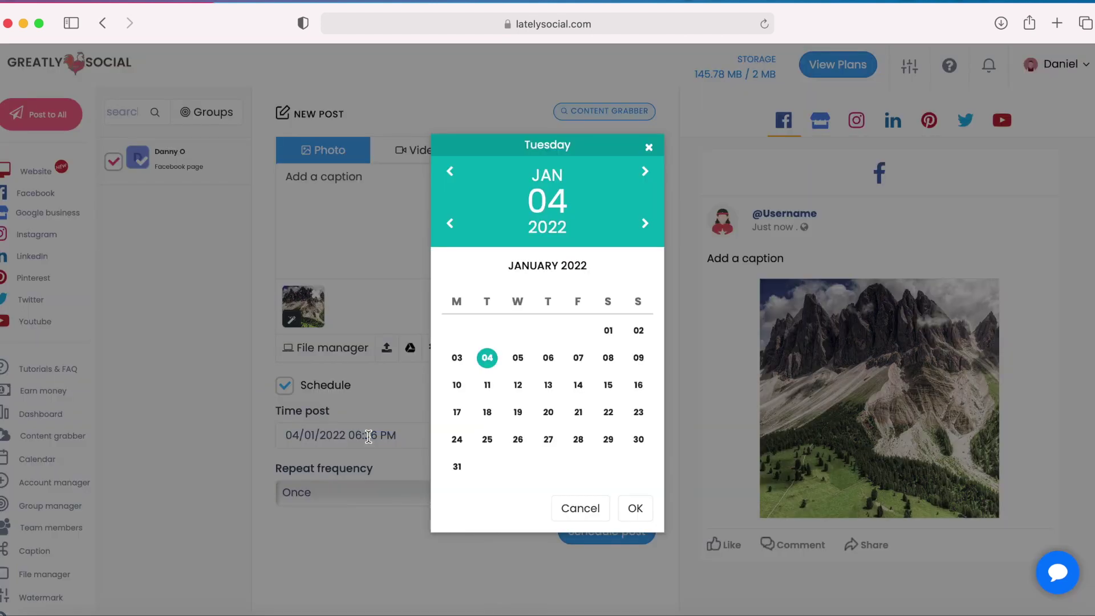
left_click(488, 386)
left_click(635, 509)
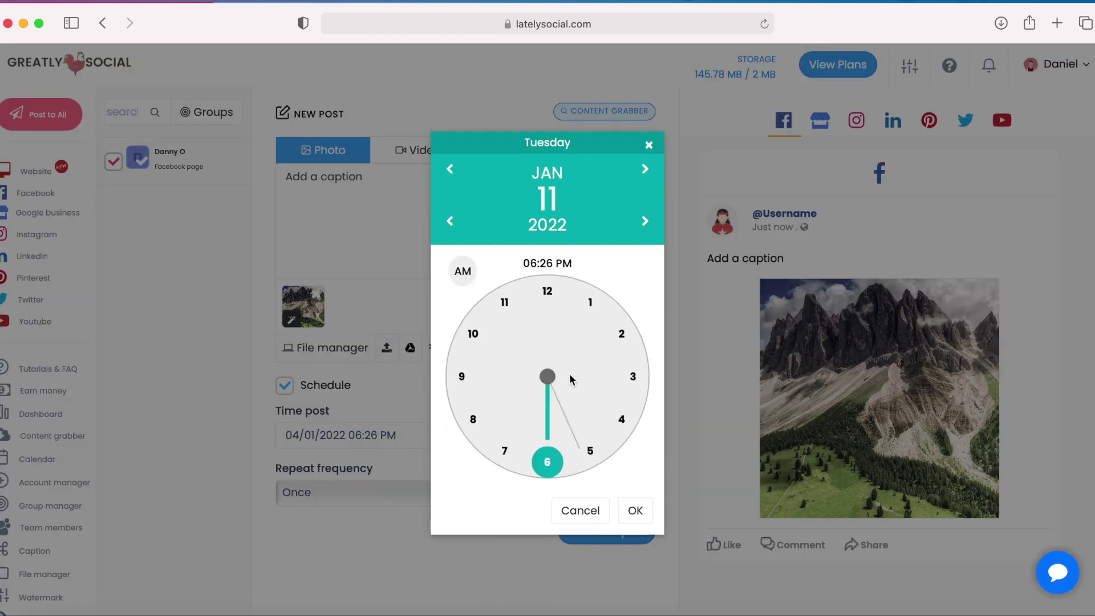
left_click(548, 293)
left_click(635, 510)
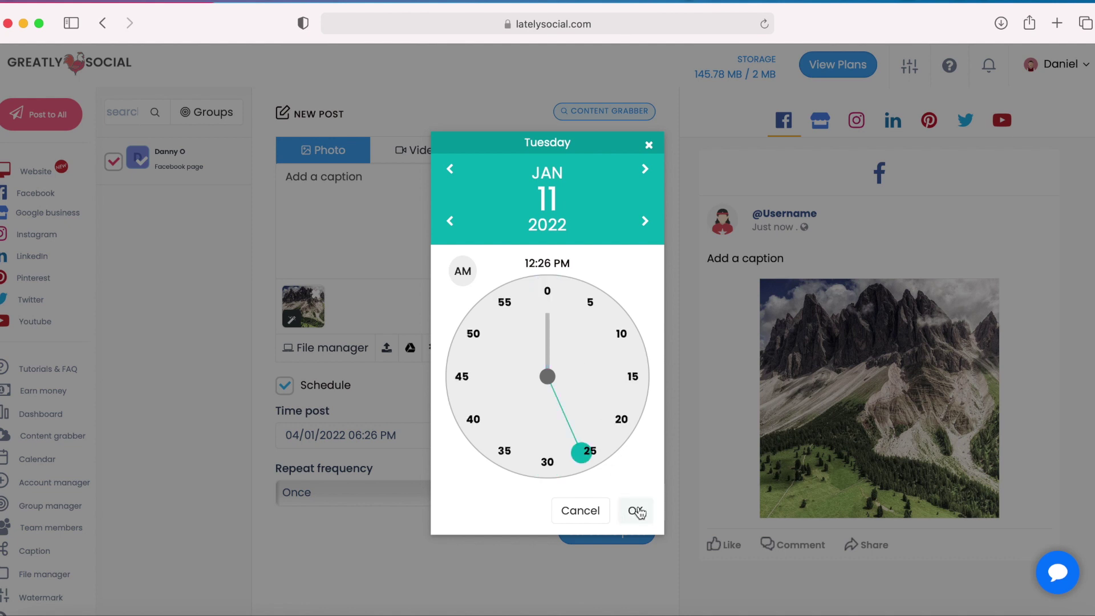
left_click(551, 305)
left_click(637, 515)
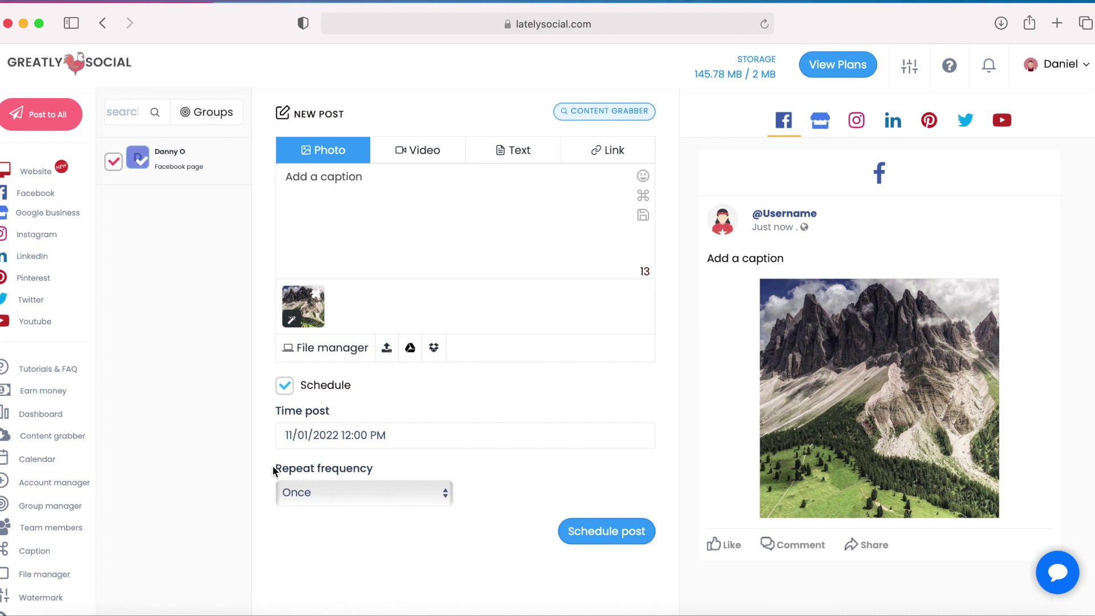
Keep the repeat frequency at Once and submit the post to the schedule
left_click(364, 498)
scroll(364, 499, "down", 10)
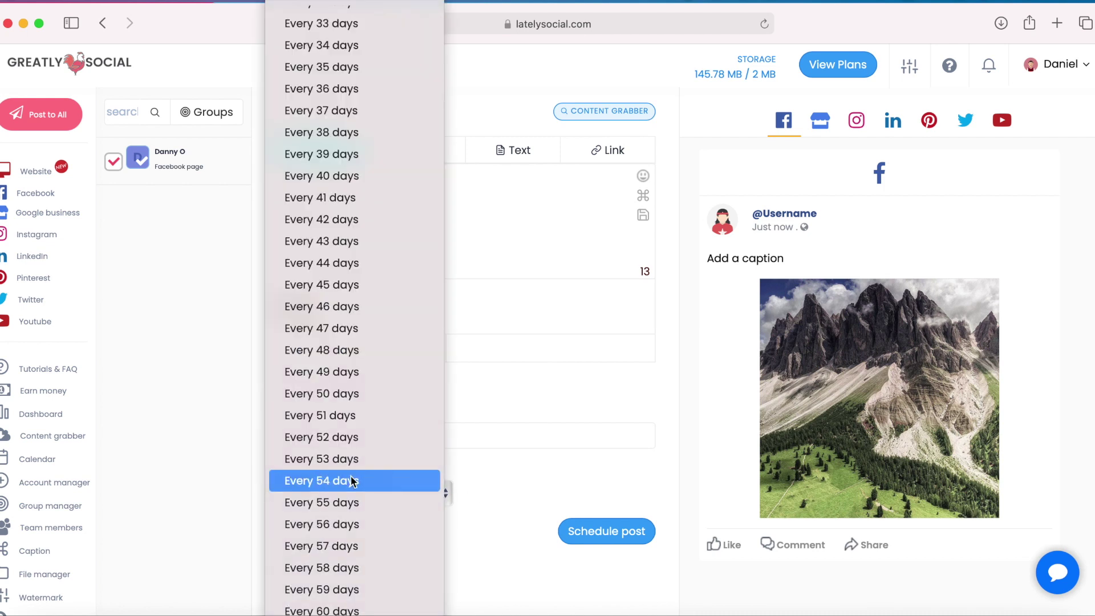
scroll(352, 481, "up", 10)
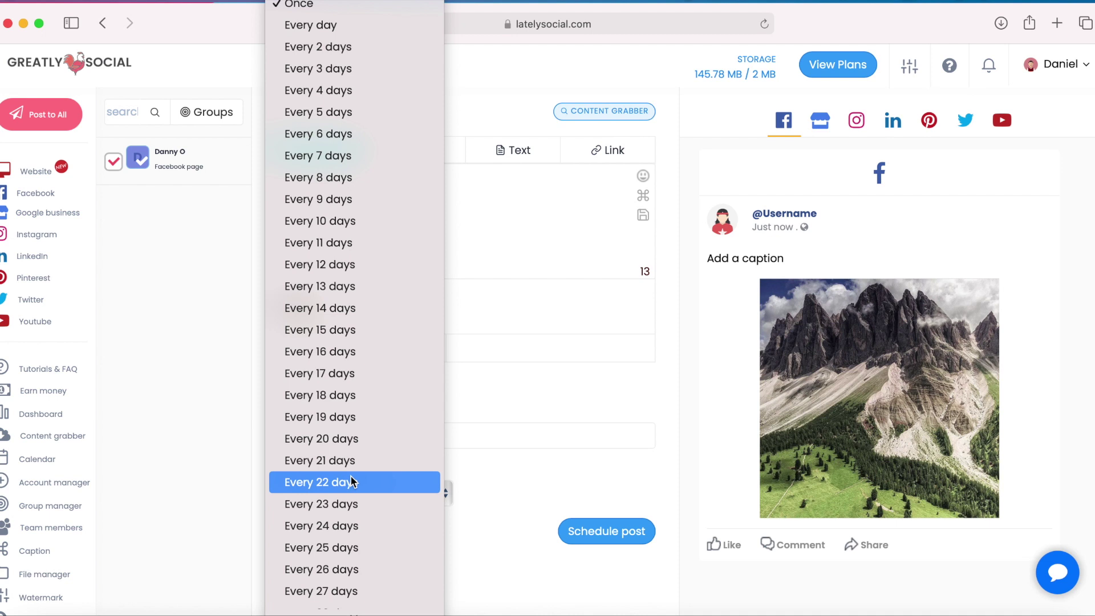
left_click(328, 6)
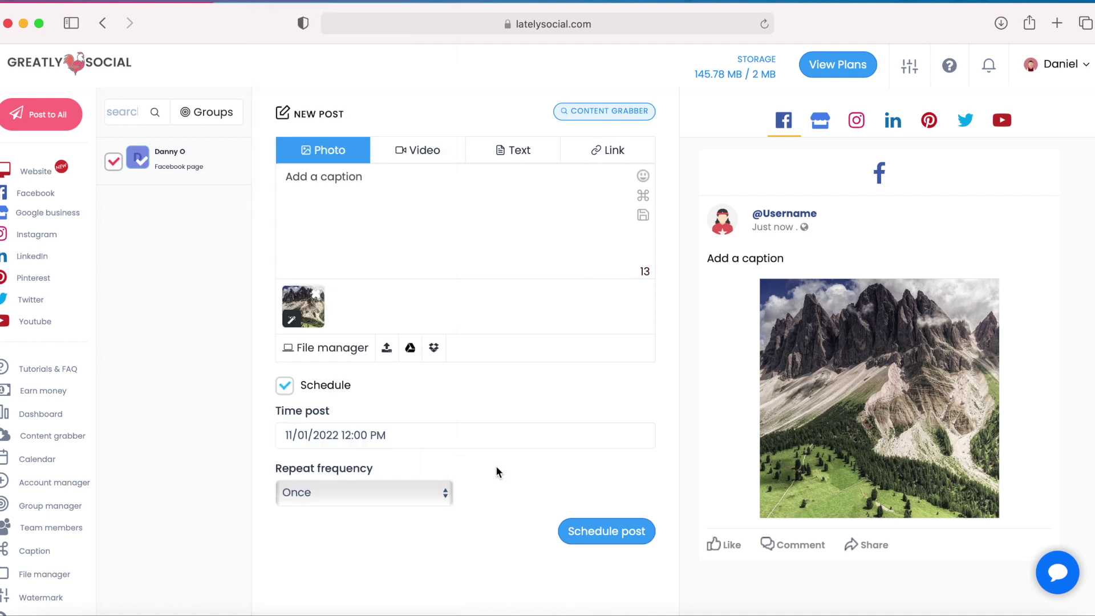
left_click(625, 541)
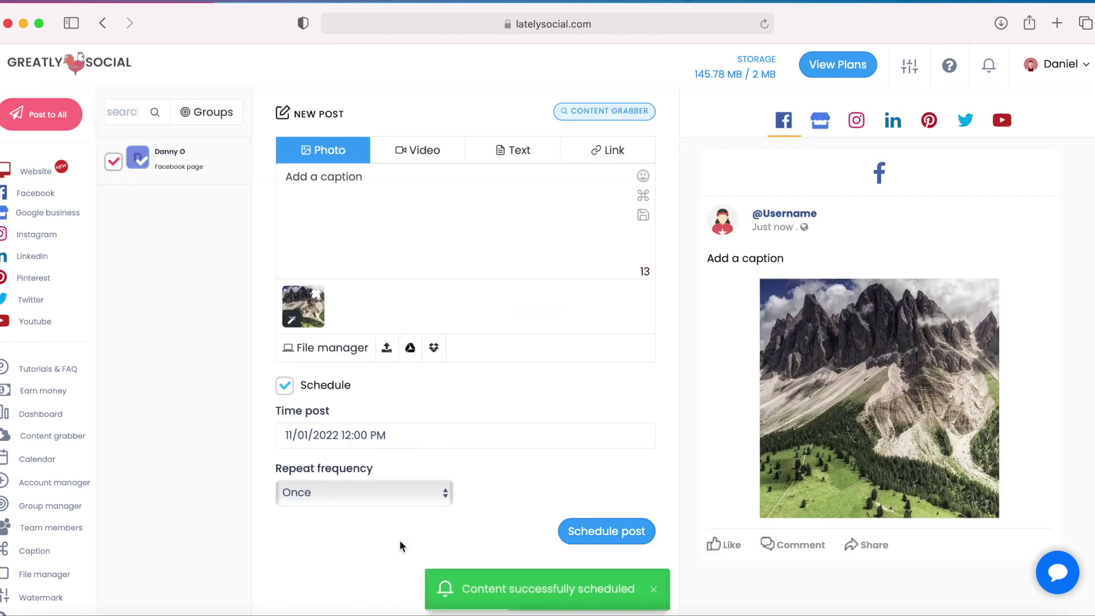
Review the post scheduled for 11/01/2022 at 12:00 PM, repeating Once
scroll(45, 423, "down", 1)
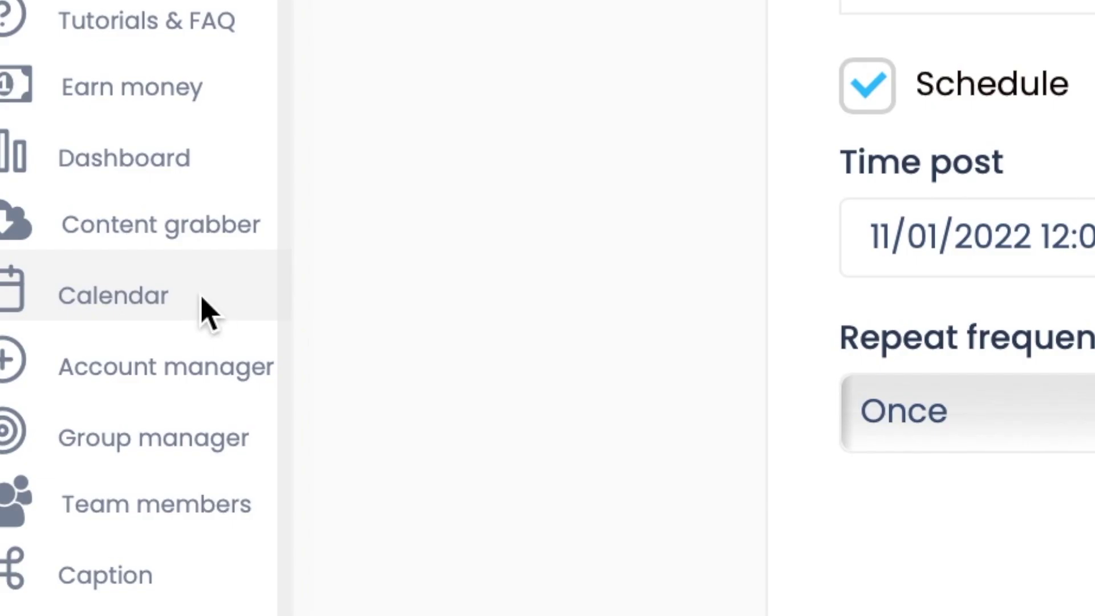
View the Calendar showing two Facebook posts at 12p on January 11
left_click(200, 308)
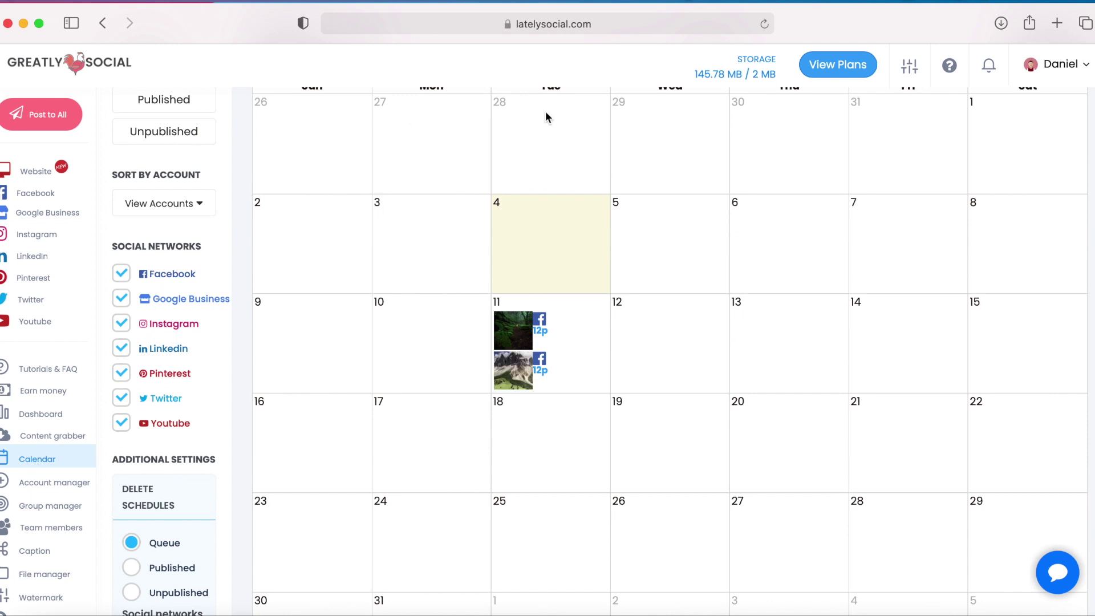
scroll(763, 326, "up", 1)
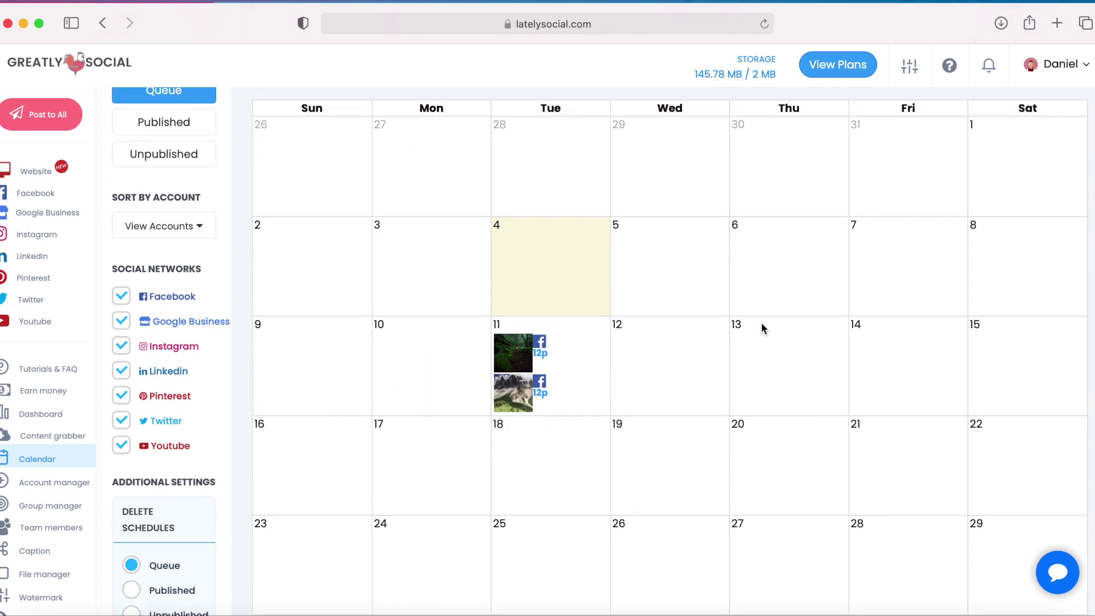
scroll(364, 326, "down", 2)
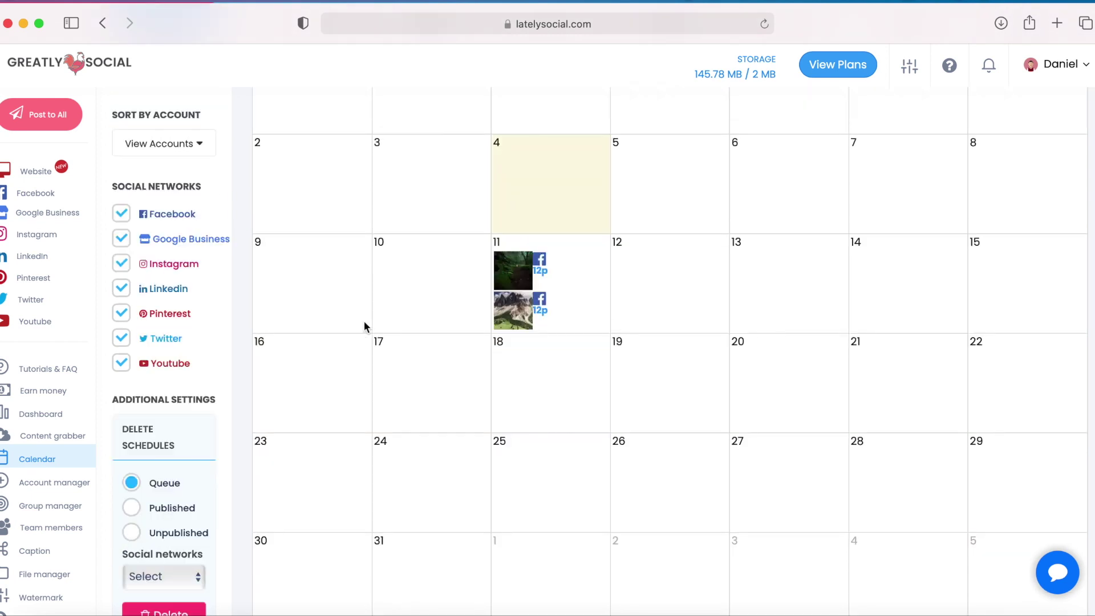